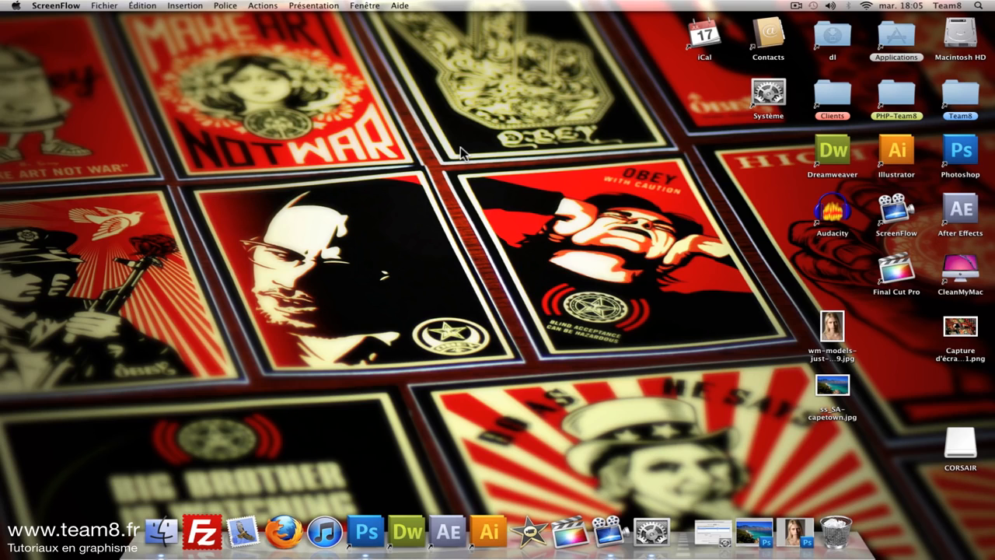
Switch to Photoshop, minimise the ss_SA-capetown.jpg landscape and reposition the portrait document in the workspace
left_click(793, 532)
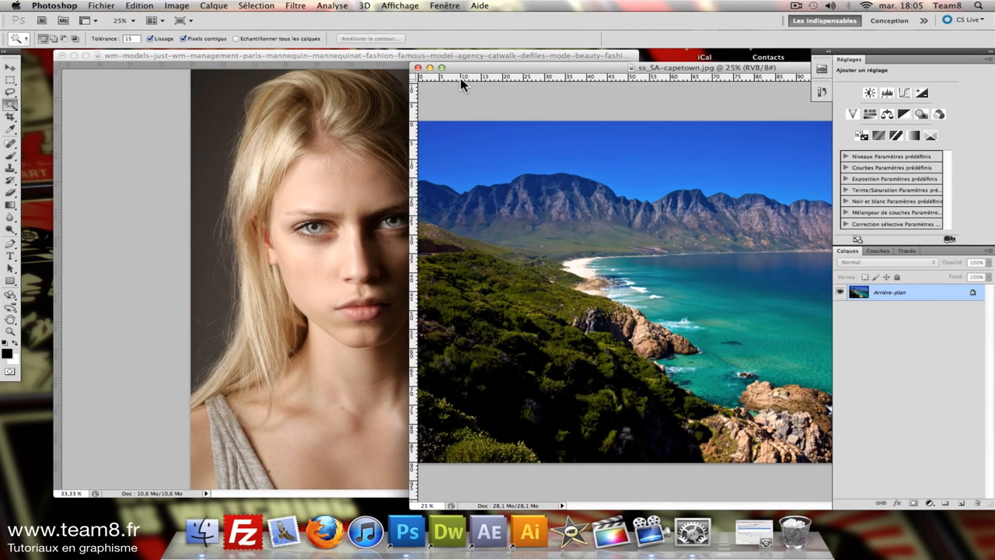
left_click(429, 67)
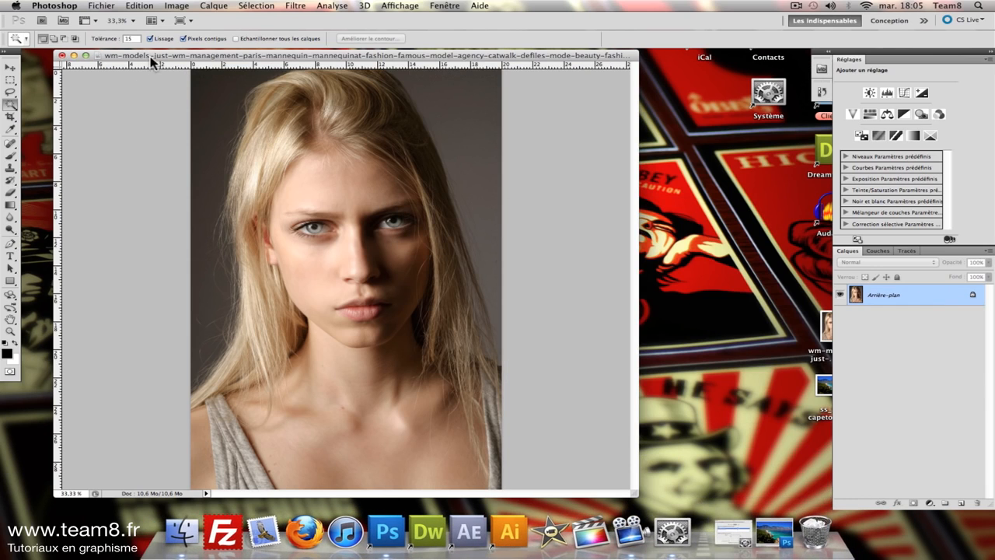
left_click_drag(151, 60, 178, 67)
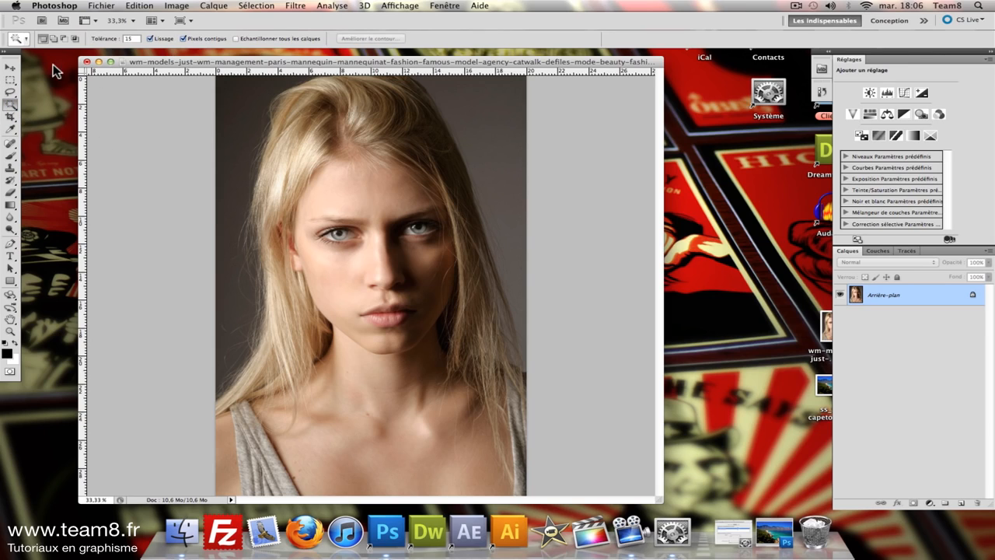
Select the grey backdrop on both sides of the woman's hair with the Magic Wand, adding each area to the selection
left_click(222, 84)
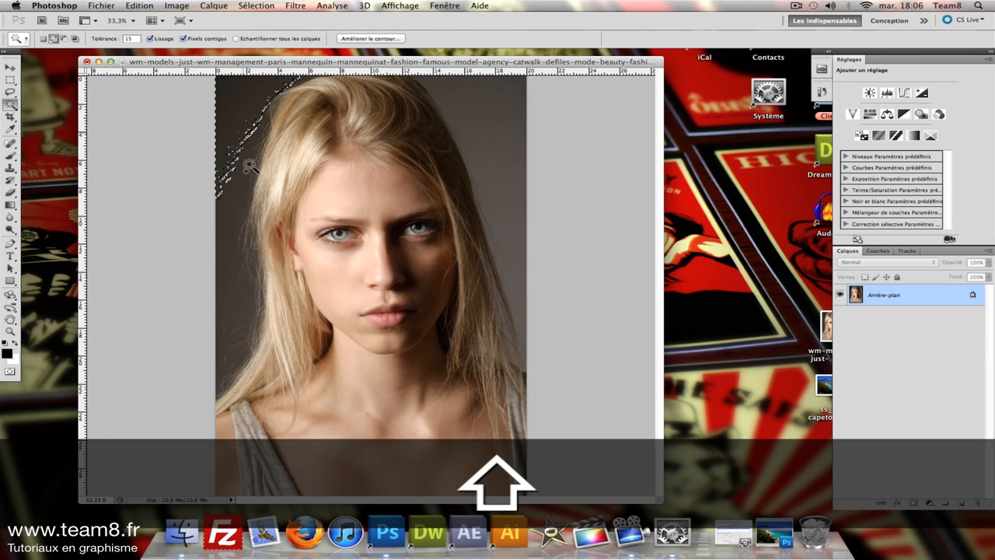
left_click(226, 243, "shift")
left_click(481, 97, "shift")
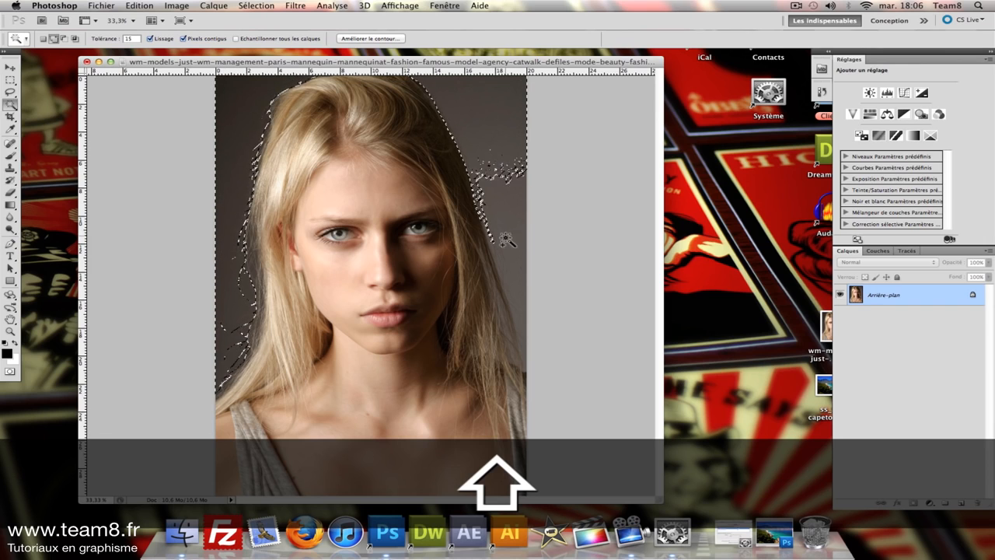
left_click(510, 270, "shift")
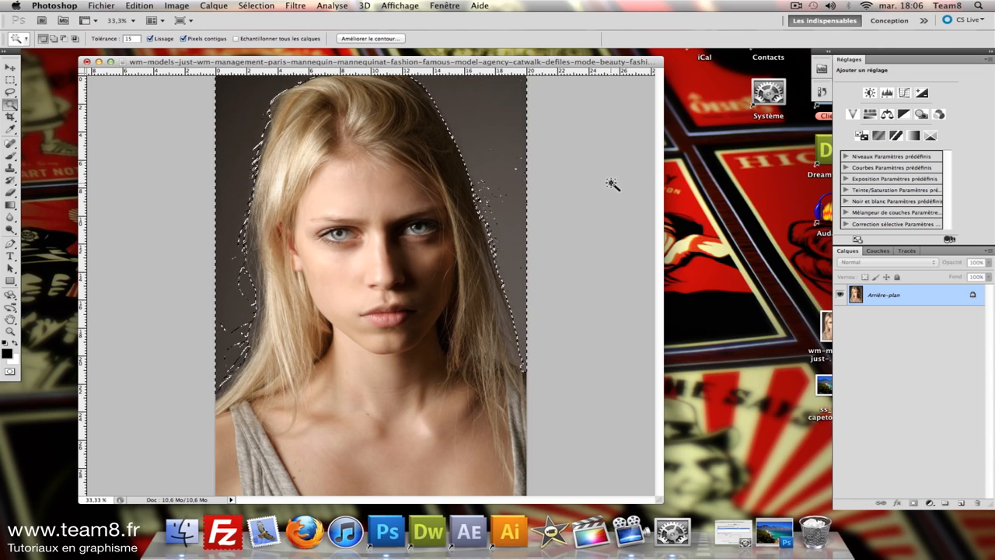
Start refining the backdrop selection's edge, enabling the dynamic radius (Rayon dynamique) and setting the radius to 8.5 px
left_click(254, 6)
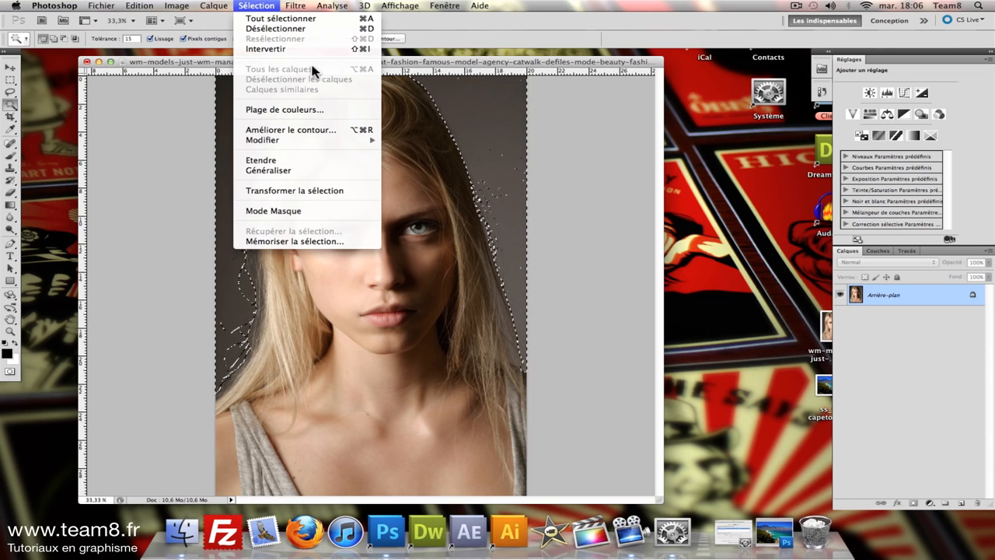
left_click(315, 130)
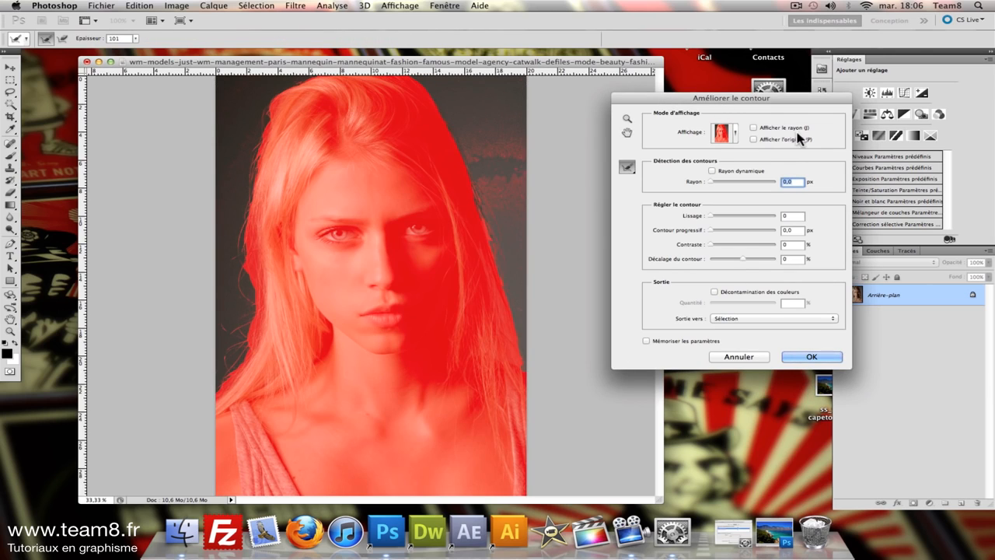
left_click(727, 133)
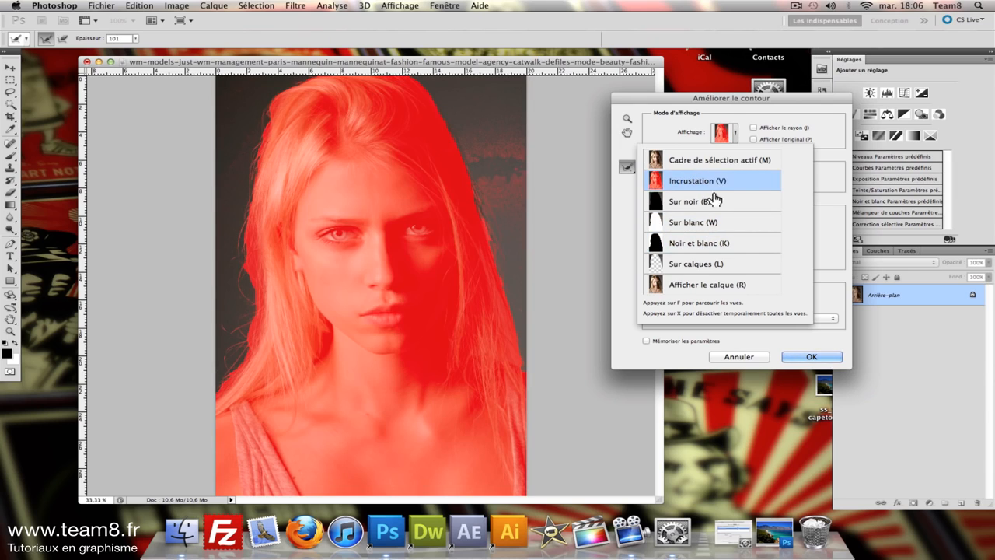
left_click(774, 107)
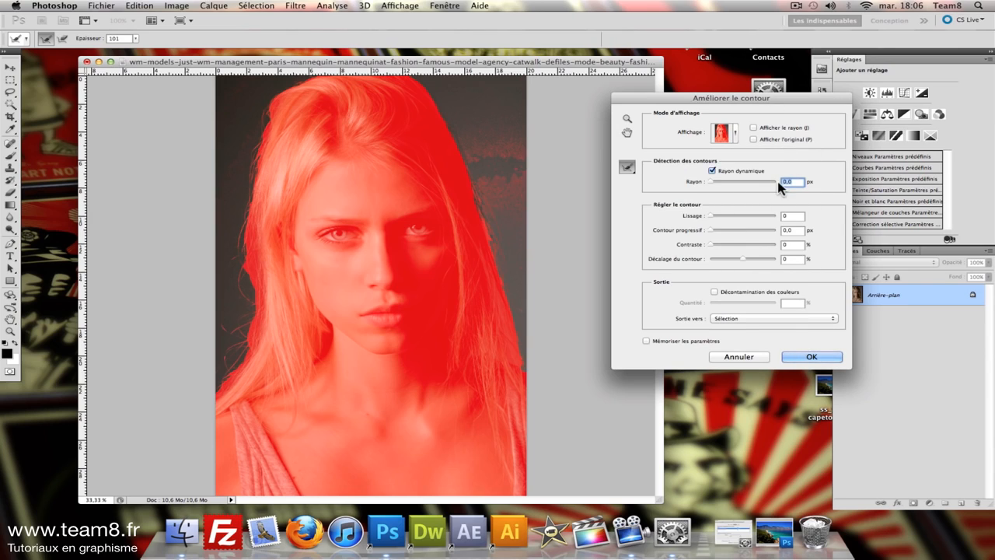
left_click_drag(710, 182, 730, 185)
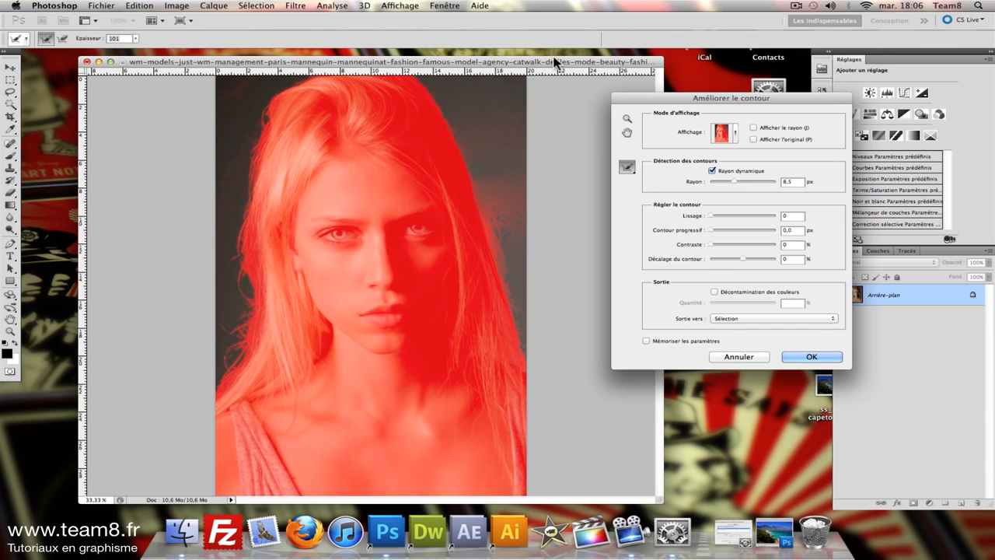
Brush the refinement over the hair's outer edges, from the crown down to both shoulders, and apply the refined selection
mouse_move(321, 109)
left_mouse_down()
mouse_move(312, 83)
mouse_move(285, 90)
mouse_move(244, 178)
mouse_move(255, 154)
mouse_move(239, 262)
mouse_move(238, 278)
mouse_move(244, 241)
mouse_move(243, 282)
mouse_move(252, 224)
mouse_move(223, 333)
left_mouse_up()
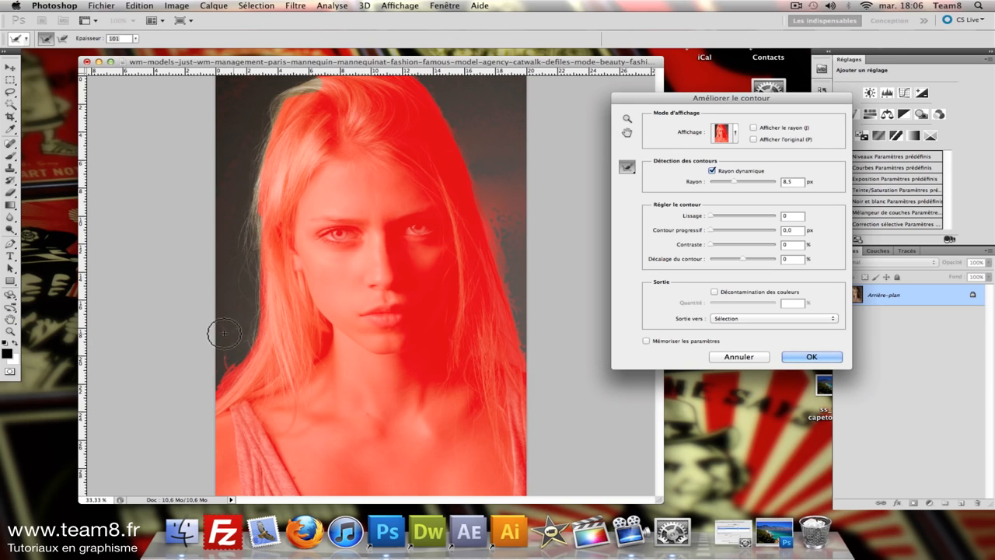
mouse_move(220, 370)
left_mouse_down()
mouse_move(213, 406)
mouse_move(244, 363)
mouse_move(222, 402)
left_mouse_up()
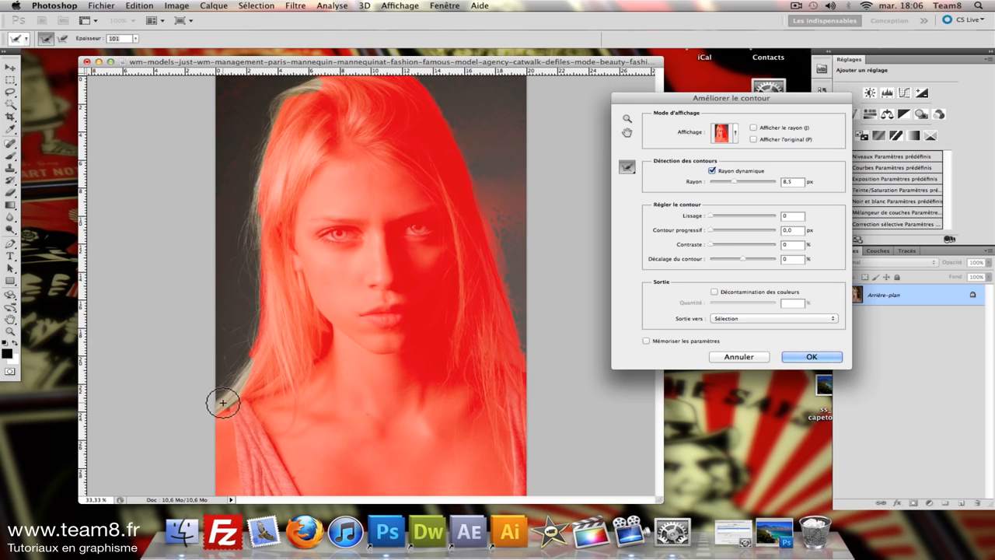
mouse_move(247, 343)
left_mouse_down()
mouse_move(264, 293)
mouse_move(242, 384)
mouse_move(270, 314)
mouse_move(279, 254)
mouse_move(268, 297)
mouse_move(264, 163)
mouse_move(262, 180)
mouse_move(283, 98)
mouse_move(313, 79)
mouse_move(405, 76)
mouse_move(439, 106)
mouse_move(504, 264)
mouse_move(487, 163)
mouse_move(485, 245)
mouse_move(513, 361)
mouse_move(519, 340)
mouse_move(509, 340)
mouse_move(479, 272)
mouse_move(487, 307)
mouse_move(484, 249)
mouse_move(498, 350)
left_mouse_up()
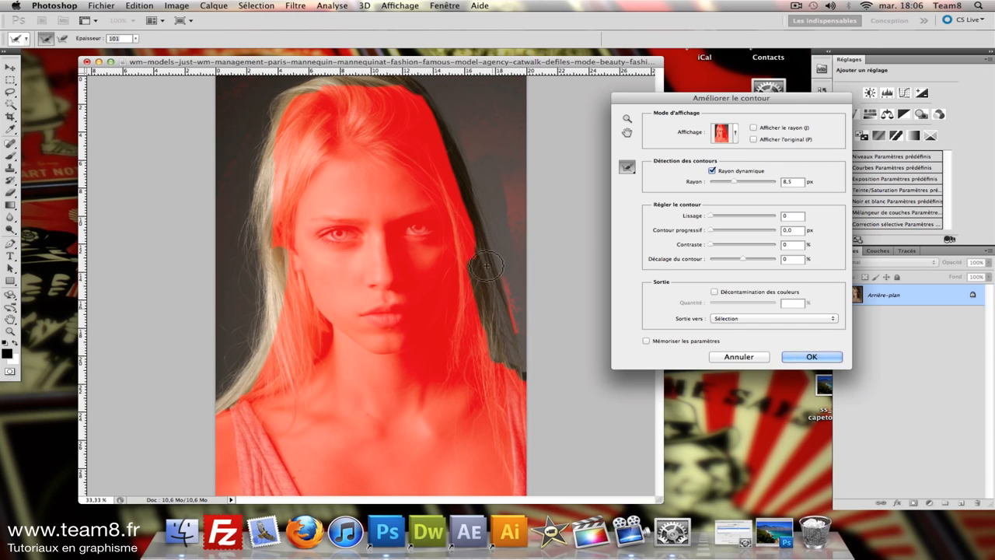
left_click_drag(486, 266, 490, 295)
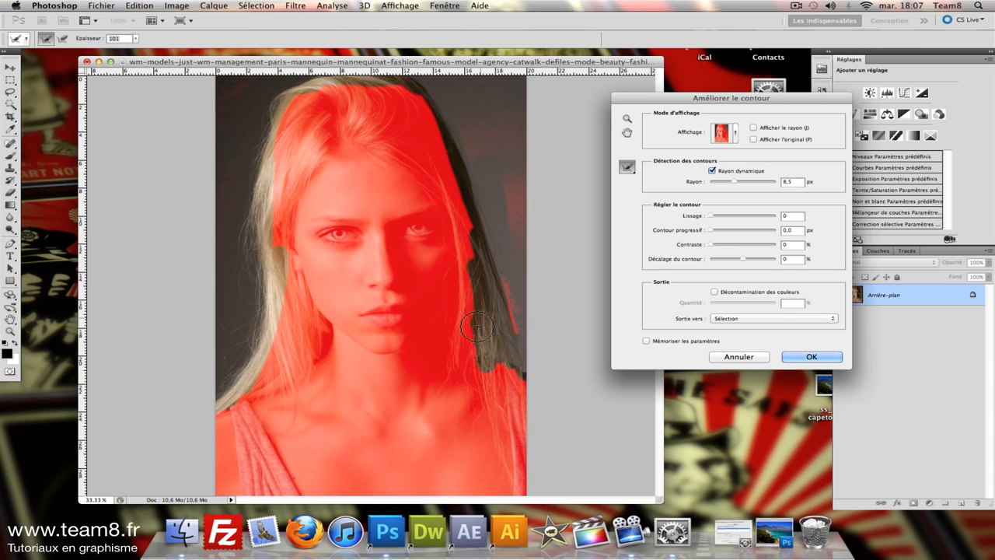
mouse_move(477, 328)
left_mouse_down()
mouse_move(473, 342)
mouse_move(468, 215)
left_mouse_up()
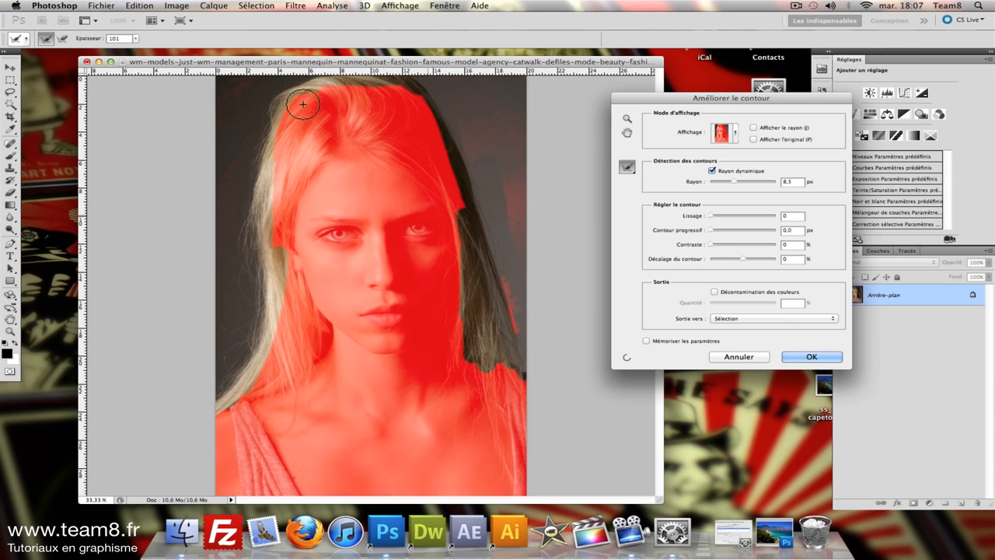
mouse_move(314, 69)
left_mouse_down()
mouse_move(285, 99)
mouse_move(297, 84)
mouse_move(273, 120)
mouse_move(273, 103)
mouse_move(249, 229)
mouse_move(254, 133)
mouse_move(240, 228)
mouse_move(243, 350)
mouse_move(234, 344)
mouse_move(213, 389)
mouse_move(223, 405)
mouse_move(268, 313)
mouse_move(261, 222)
left_mouse_up()
mouse_move(249, 258)
left_mouse_down()
mouse_move(255, 231)
mouse_move(265, 317)
mouse_move(256, 197)
mouse_move(273, 119)
mouse_move(330, 82)
mouse_move(372, 75)
mouse_move(419, 83)
mouse_move(432, 96)
mouse_move(425, 84)
mouse_move(526, 360)
mouse_move(500, 351)
mouse_move(473, 301)
mouse_move(459, 168)
mouse_move(484, 257)
mouse_move(471, 267)
mouse_move(501, 286)
mouse_move(483, 182)
mouse_move(450, 108)
mouse_move(487, 311)
left_mouse_up()
mouse_move(510, 360)
left_mouse_down()
mouse_move(475, 334)
mouse_move(478, 291)
left_mouse_up()
mouse_move(342, 81)
left_mouse_down()
mouse_move(302, 78)
mouse_move(276, 96)
mouse_move(315, 76)
mouse_move(275, 108)
mouse_move(252, 167)
mouse_move(270, 136)
mouse_move(225, 198)
mouse_move(227, 268)
mouse_move(251, 269)
mouse_move(256, 245)
mouse_move(253, 293)
mouse_move(255, 276)
mouse_move(240, 270)
mouse_move(225, 297)
mouse_move(218, 364)
mouse_move(227, 390)
mouse_move(262, 317)
mouse_move(218, 411)
mouse_move(258, 296)
mouse_move(262, 161)
mouse_move(310, 90)
mouse_move(414, 78)
mouse_move(432, 88)
mouse_move(498, 321)
mouse_move(497, 276)
mouse_move(502, 308)
mouse_move(467, 162)
mouse_move(517, 316)
mouse_move(453, 120)
mouse_move(527, 363)
mouse_move(502, 354)
mouse_move(473, 265)
mouse_move(481, 339)
mouse_move(515, 358)
left_mouse_up()
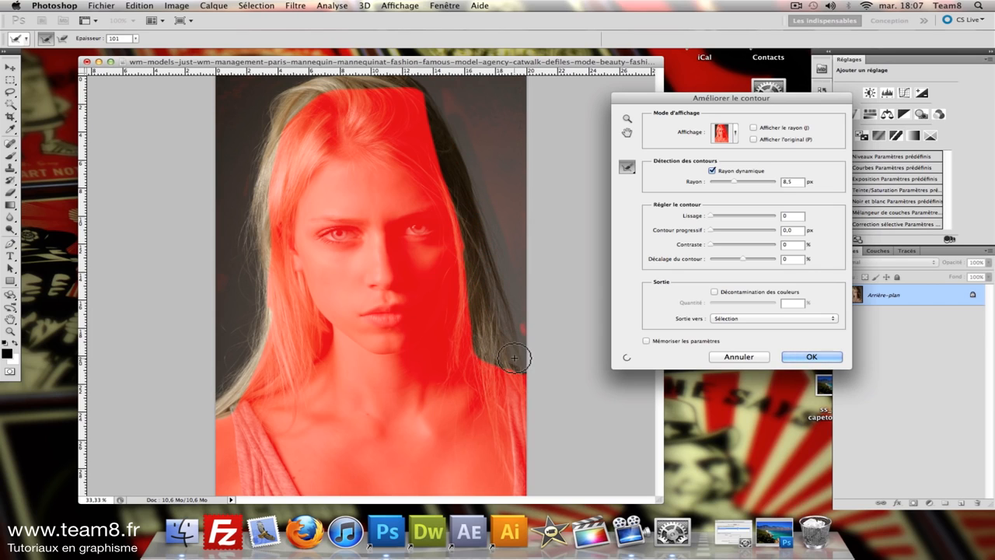
left_click(811, 356)
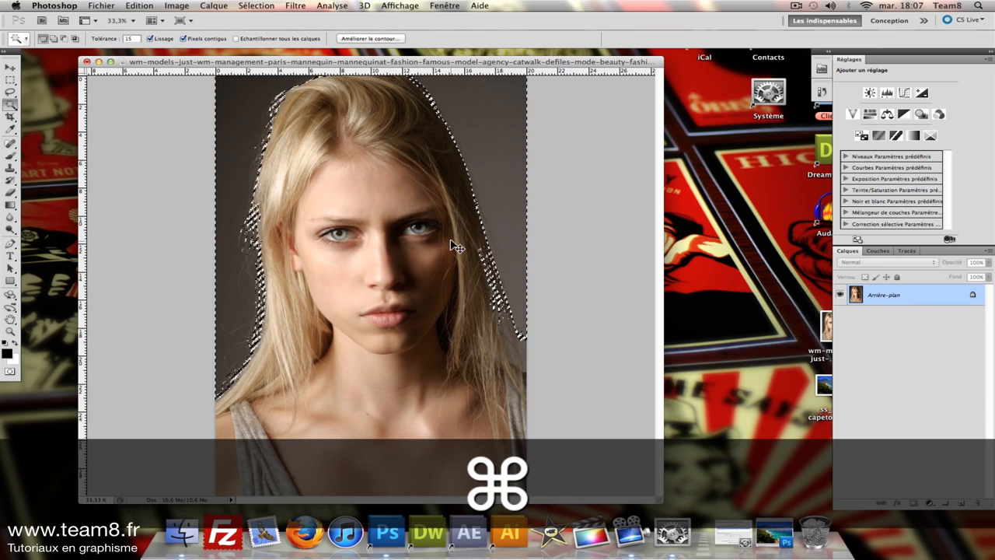
Invert the selection to cover the woman, then copy and paste her onto a new layer
key("super+shift+i")
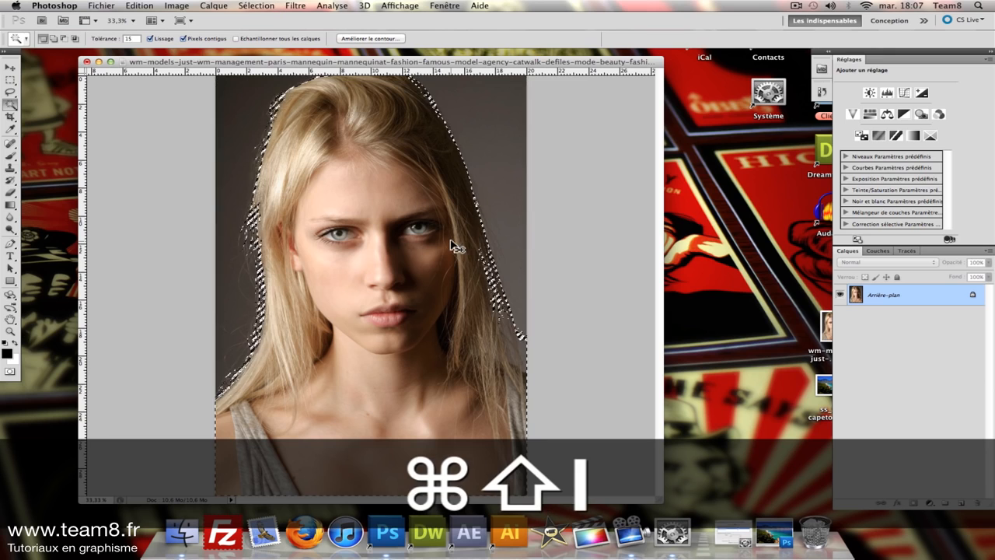
left_click(253, 6)
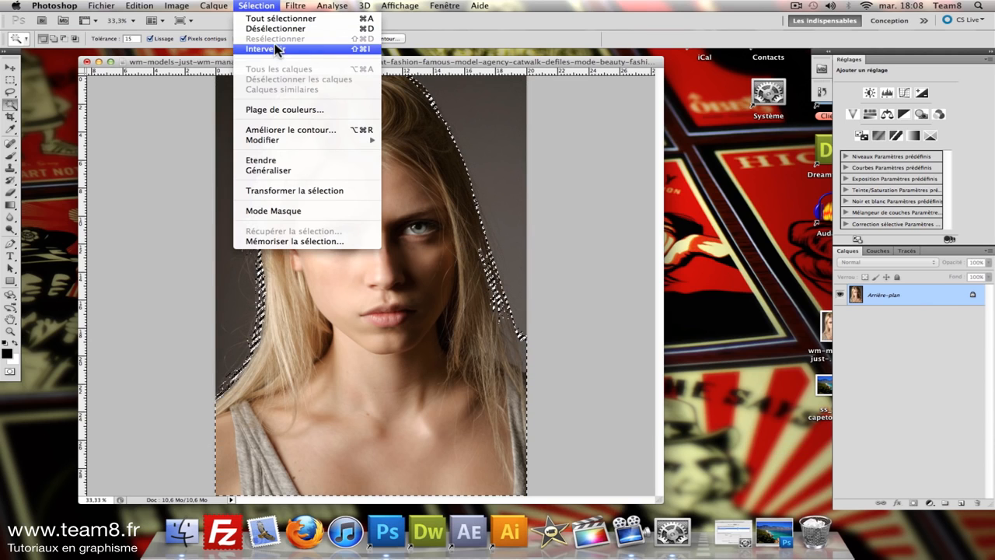
left_click(596, 64)
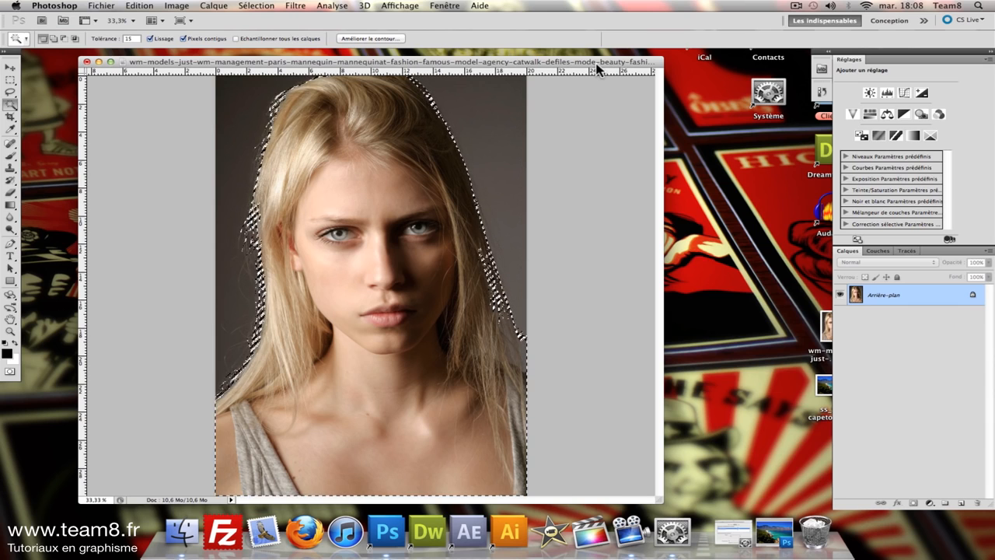
key("super+c")
key("super+v")
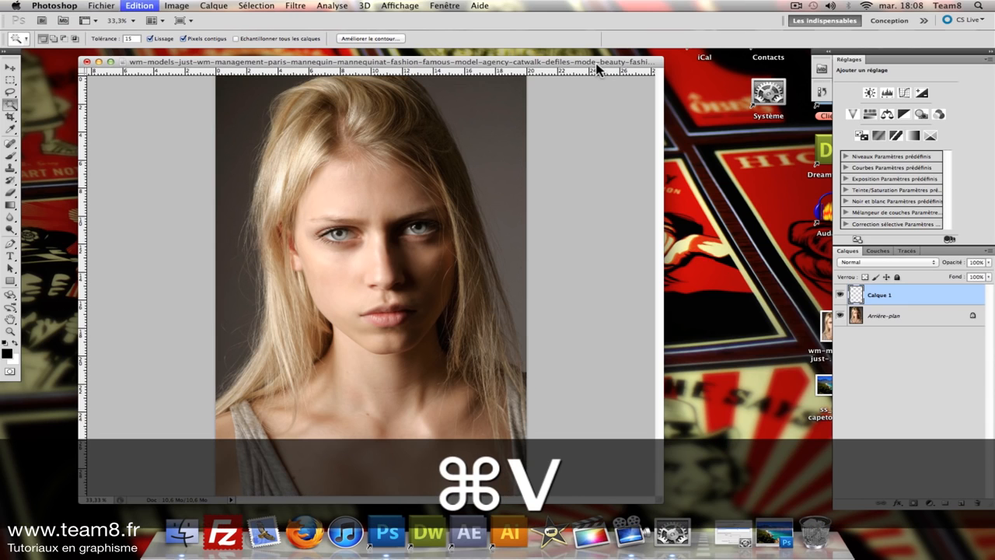
Copy the entire ss_SA-capetown.jpg image and paste it into the portrait document directly above the Arrière-plan layer
left_click(773, 532)
left_click_drag(609, 69, 458, 67)
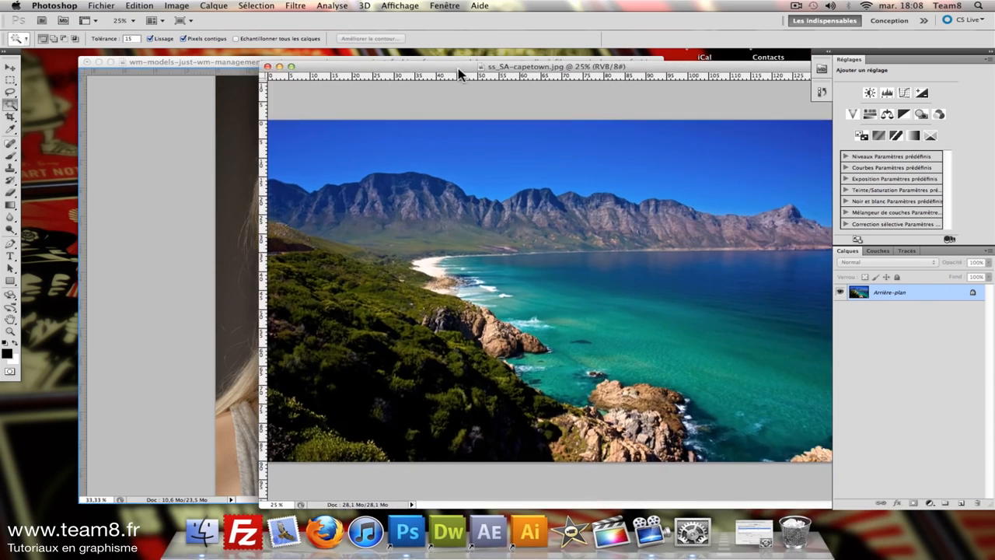
key("super+a")
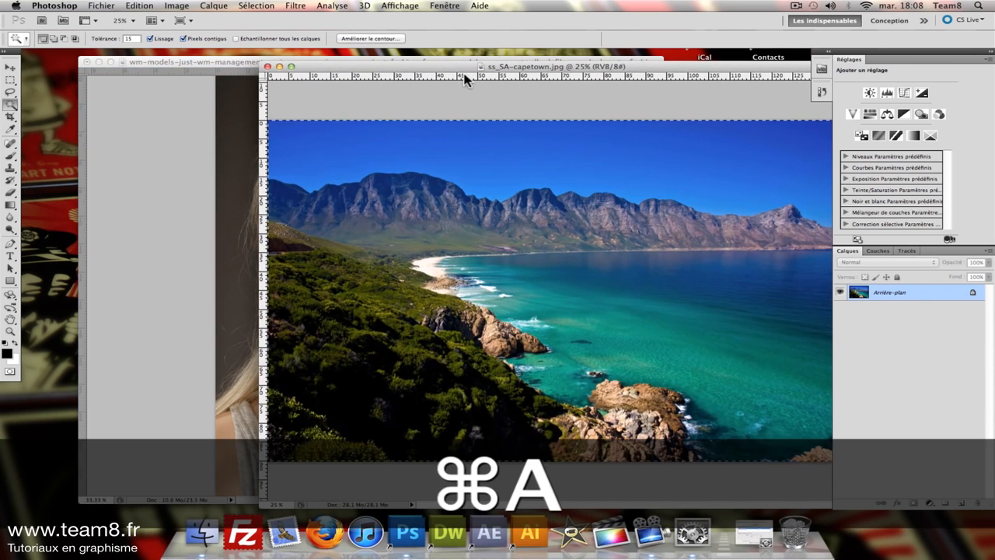
key("super+c")
left_click(233, 67)
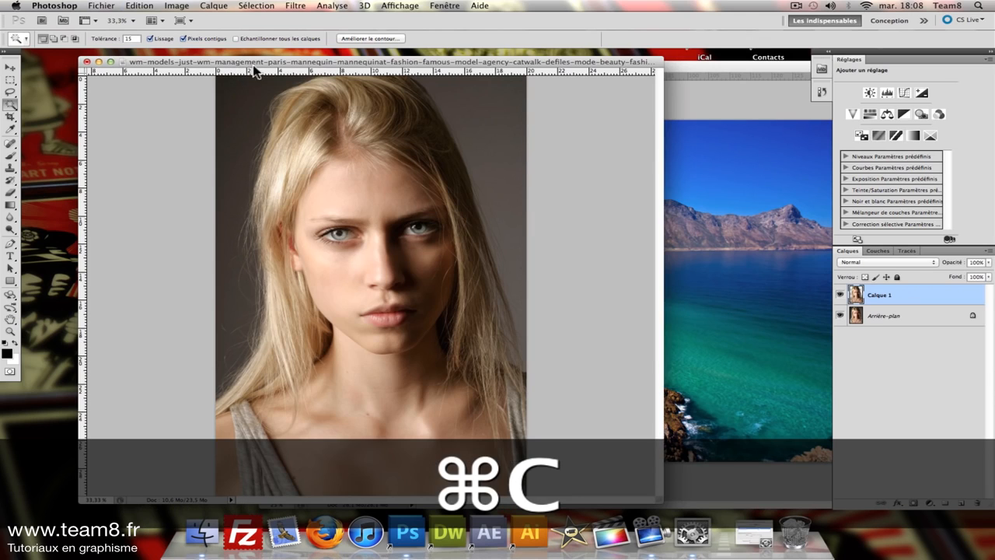
left_click(881, 320)
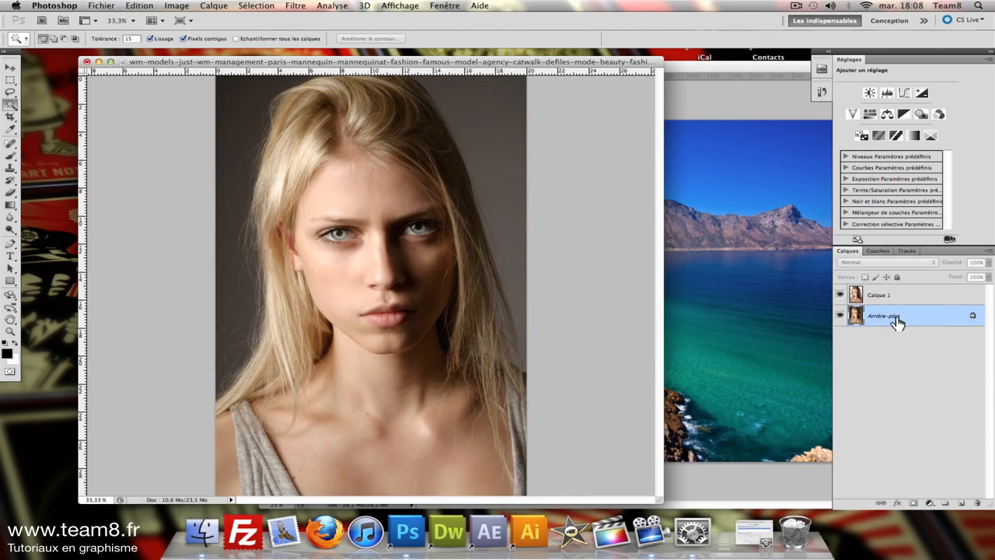
key("super+v")
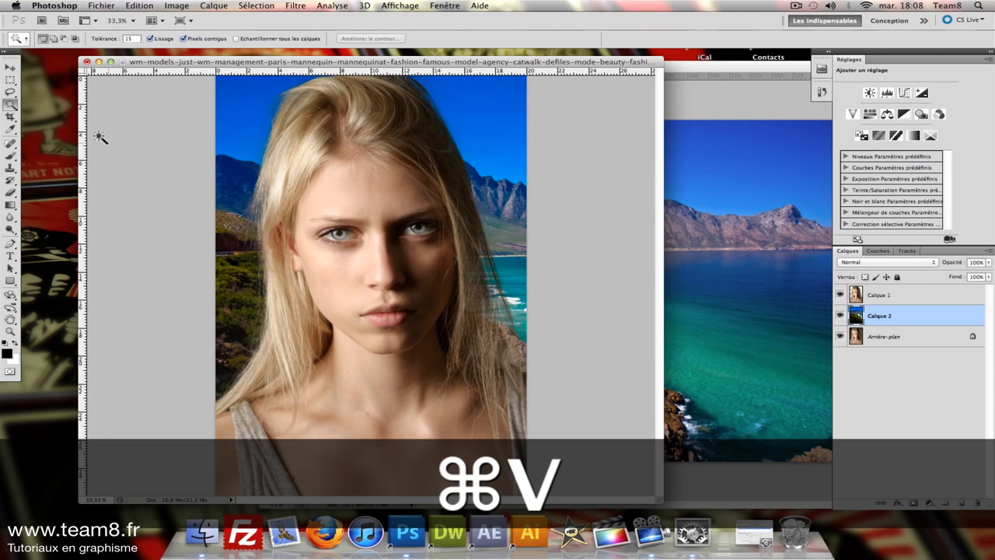
Move the landscape layer horizontally to the left so the open sea and distant mountains lie behind the woman
left_click(21, 70)
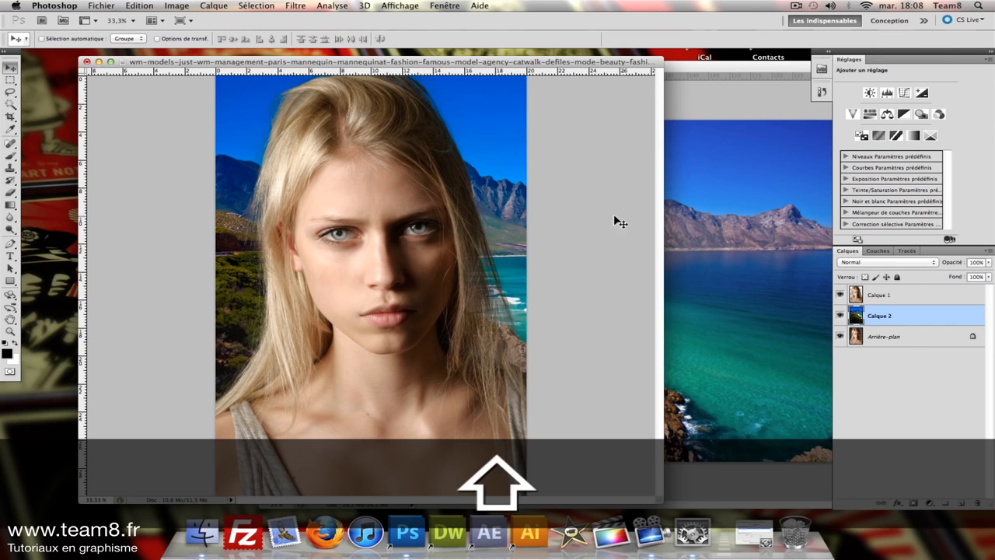
left_click_drag(614, 216, 353, 215)
left_click_drag(589, 220, 445, 225)
Examine the cut-out hair edges against the new background at 50% zoom, from the crown down to the shoulders
key("space")
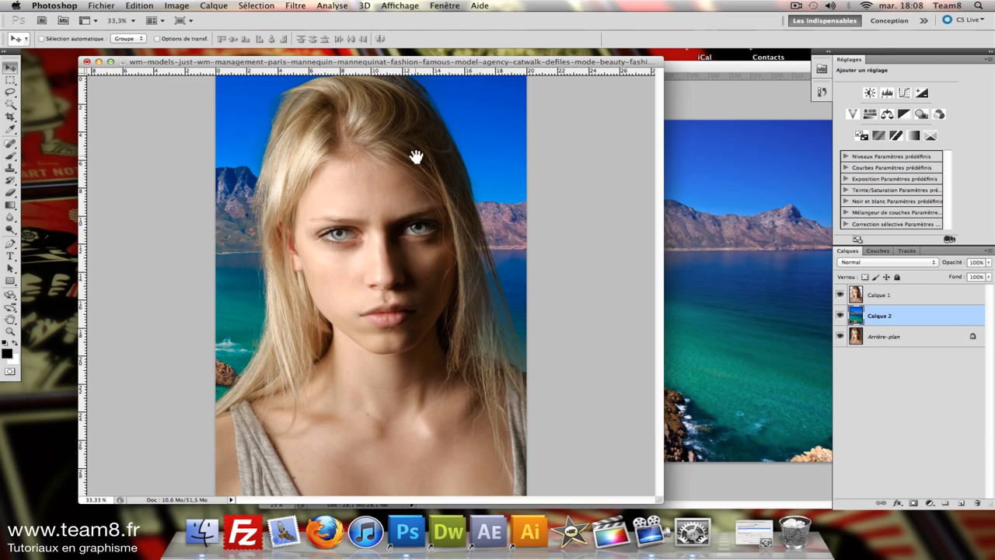
key("super+plus")
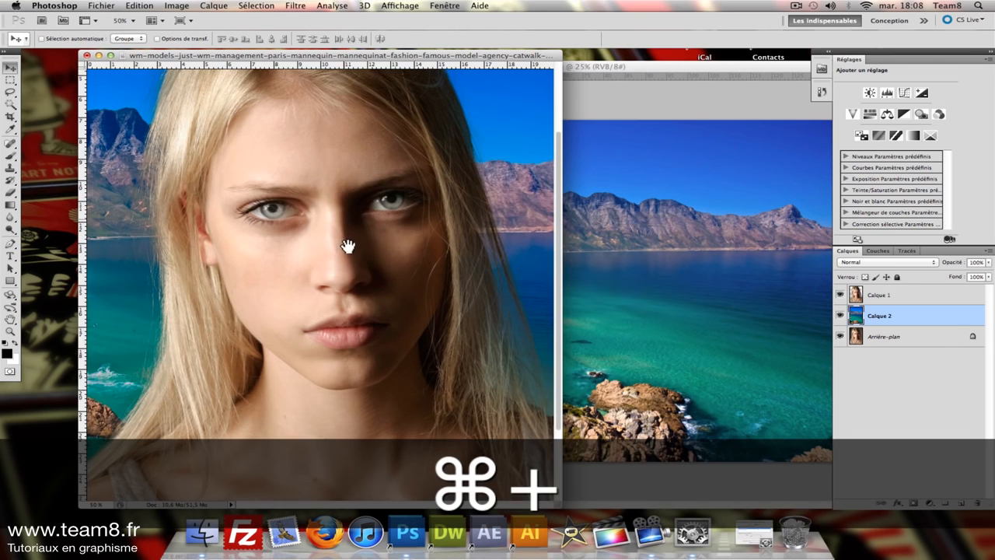
left_click_drag(345, 233, 342, 362)
left_click_drag(412, 349, 388, 184)
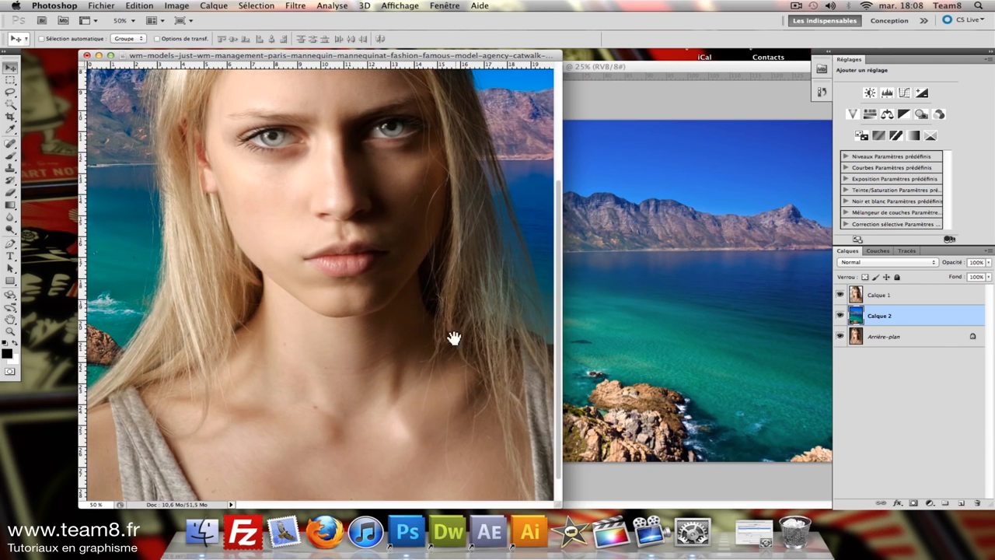
left_click_drag(453, 337, 417, 222)
left_click_drag(284, 220, 297, 402)
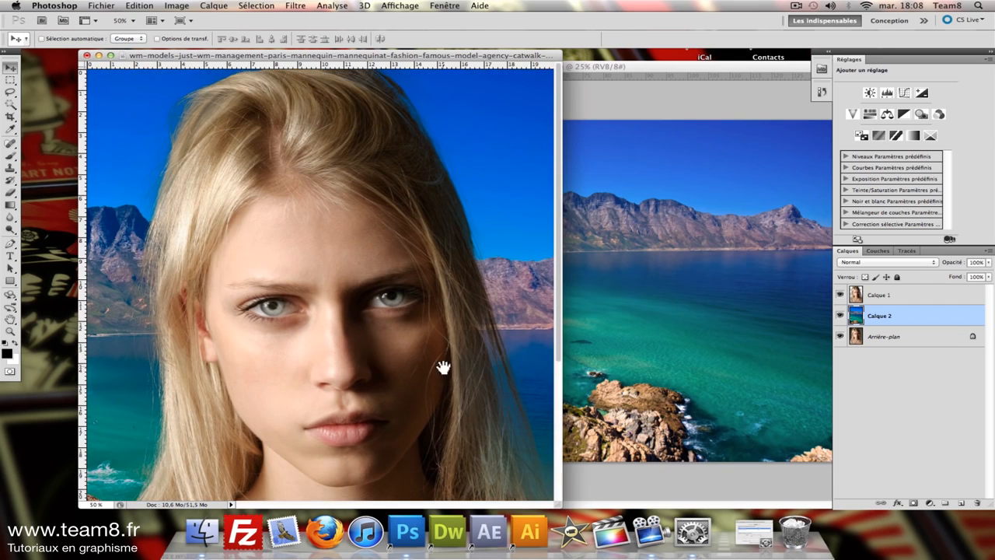
left_click_drag(498, 435, 468, 295)
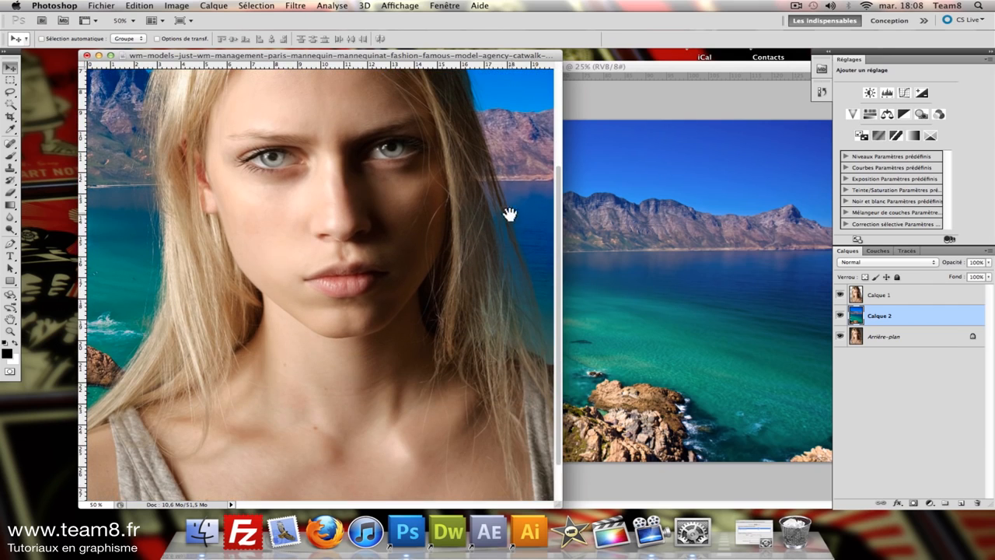
left_click_drag(282, 347, 298, 364)
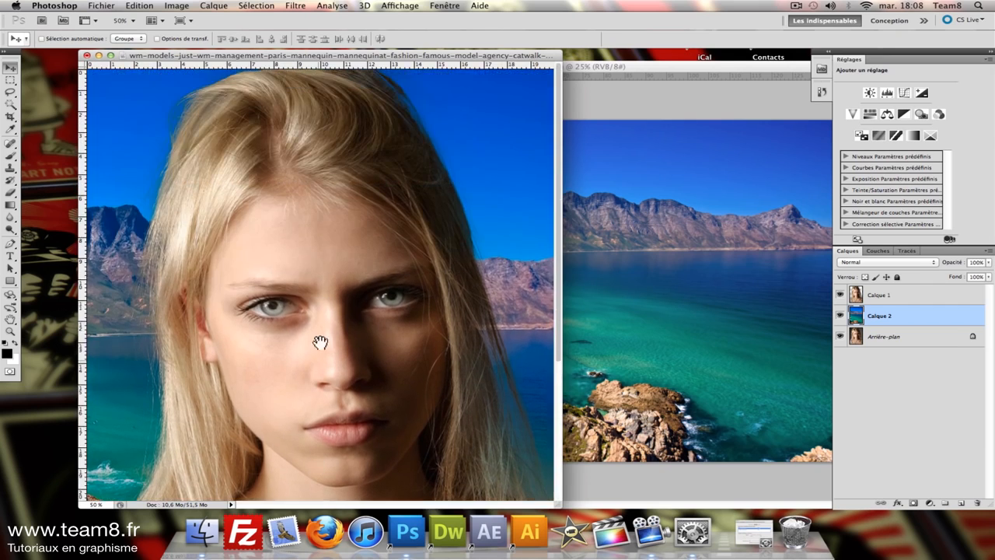
left_click_drag(326, 289, 318, 236)
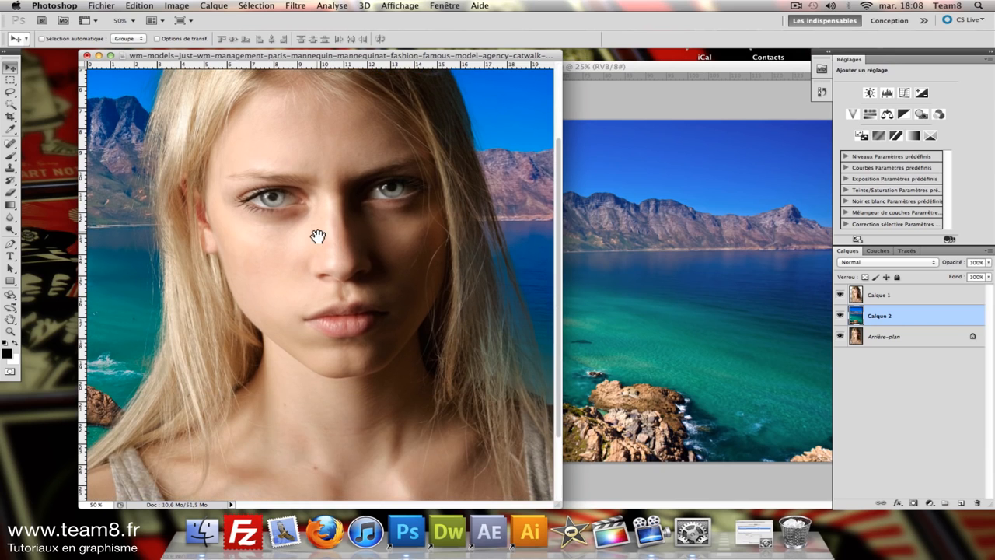
key("super+minus")
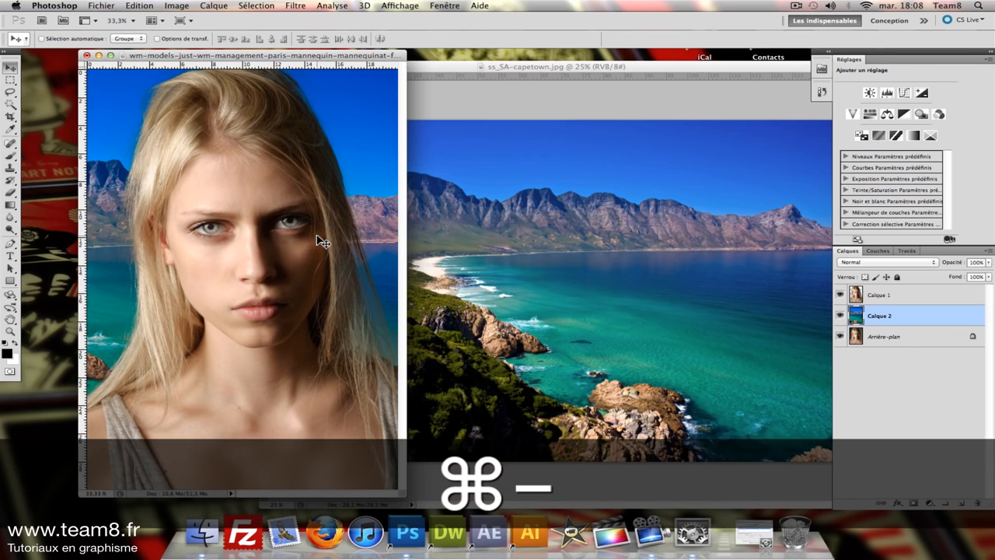